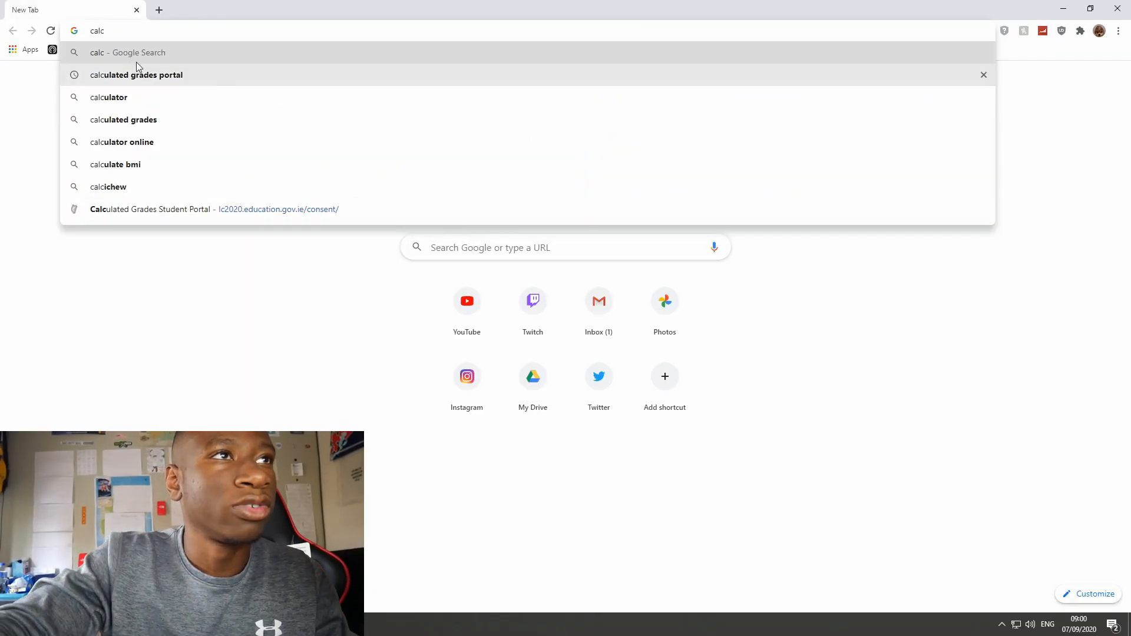
# - Search Google for 'calculated grades portal' and open the lc2020.education.gov.ie student portal result
pyautogui.click(157, 76)
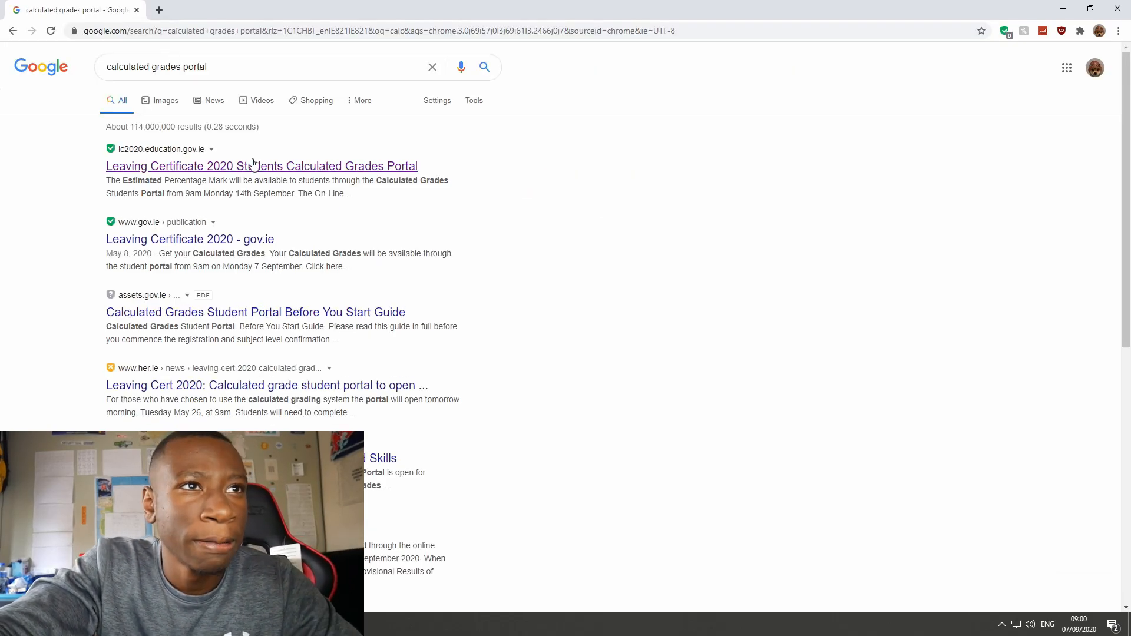
pyautogui.rightClick(254, 167)
pyautogui.click(233, 168)
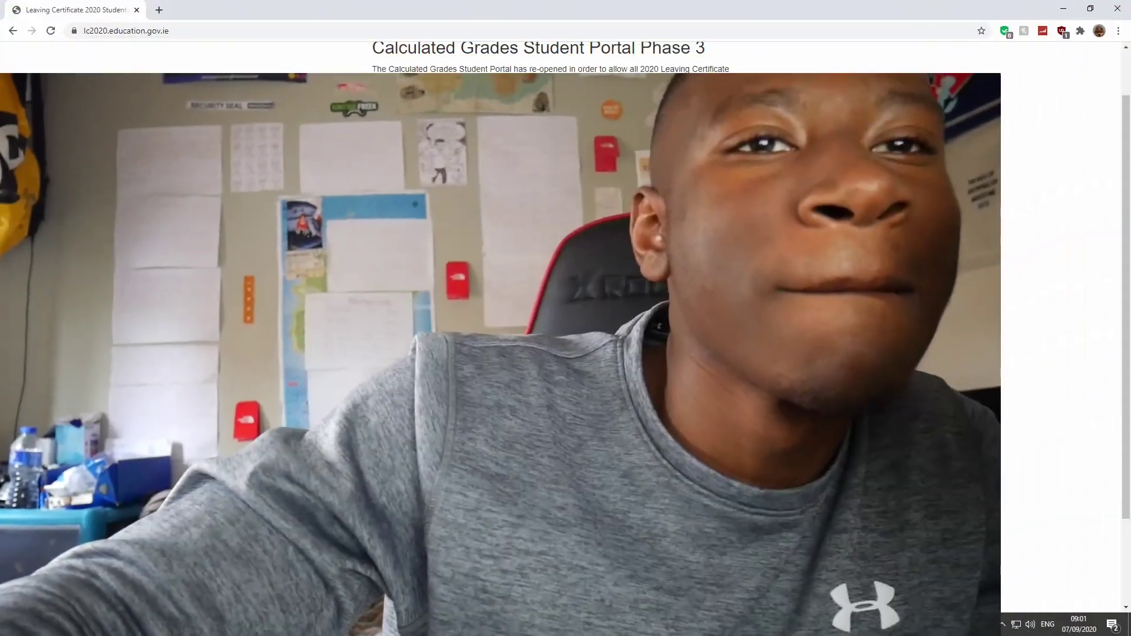
pyautogui.scroll(-3, 501, 332)
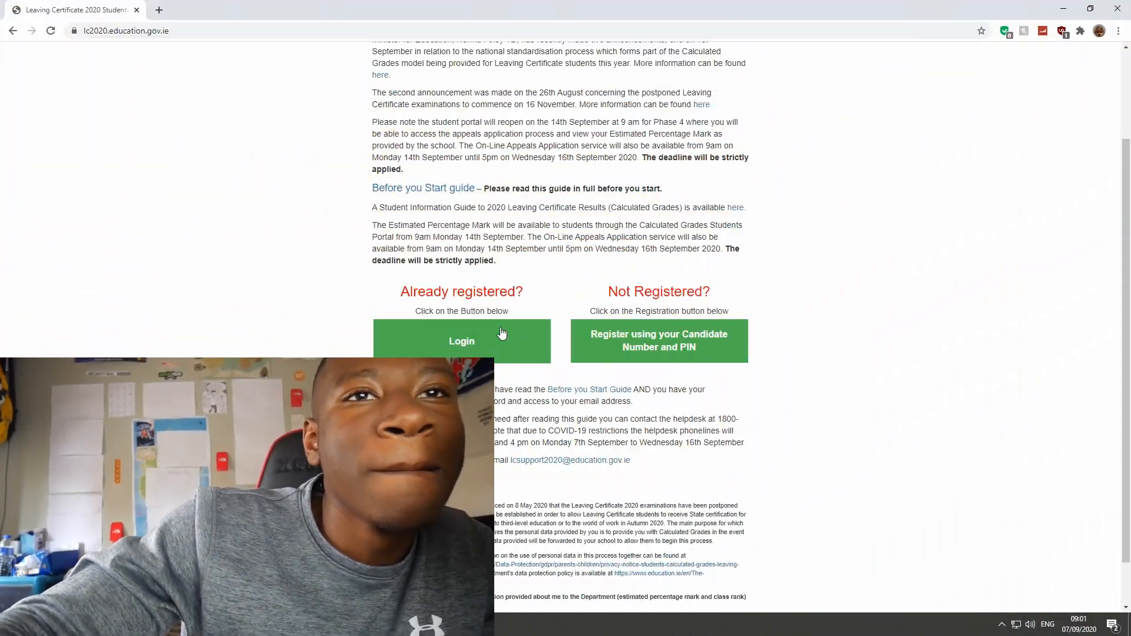